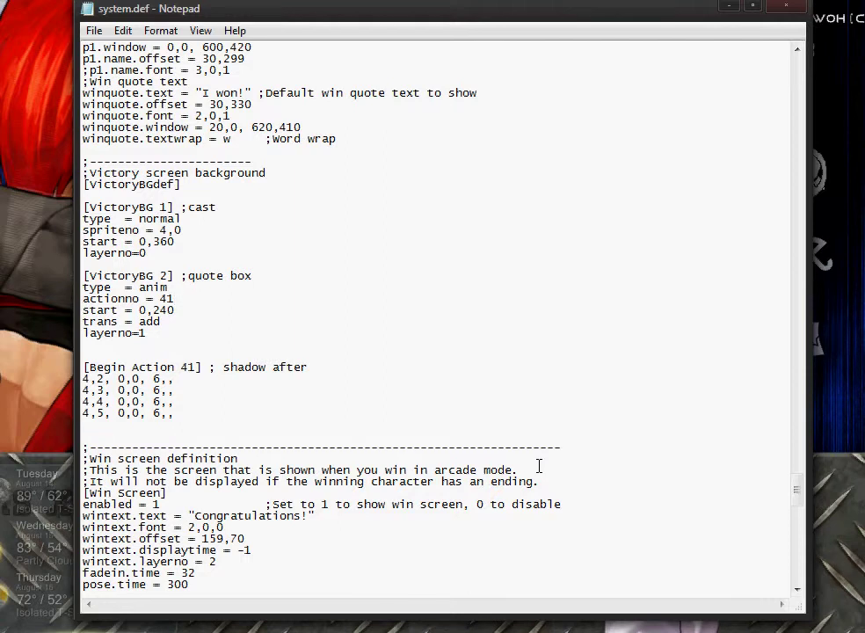
- Scroll system.def to the [Victory Screen] section, where enabled = 1 and time = 1300
{"action": "scroll", "coordinate": [539, 466], "scroll_direction": "up", "scroll_amount": 9}
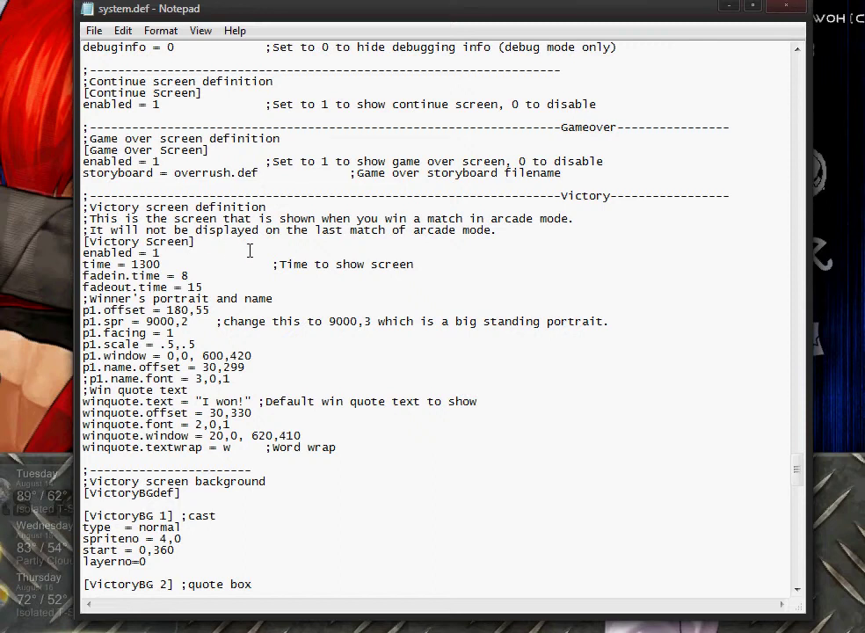
{"action": "scroll", "coordinate": [248, 253], "scroll_direction": "up", "scroll_amount": 10}
{"action": "scroll", "coordinate": [248, 253], "scroll_direction": "down", "scroll_amount": 4}
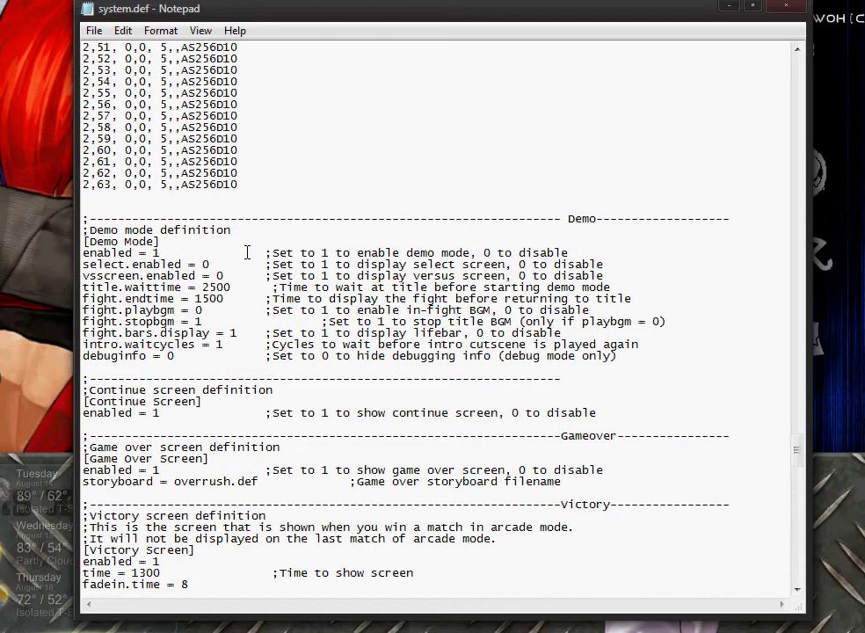
{"action": "scroll", "coordinate": [252, 302], "scroll_direction": "down", "scroll_amount": 1}
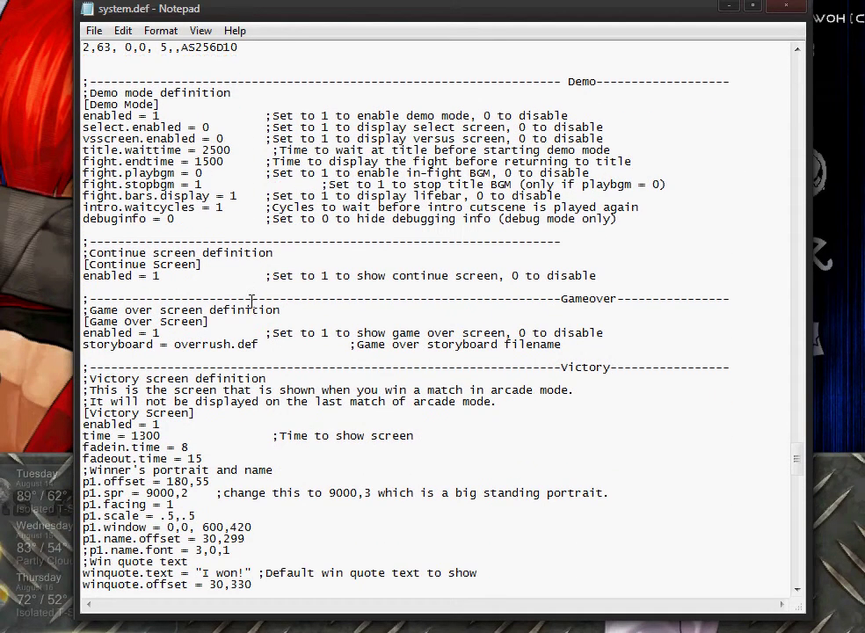
{"action": "scroll", "coordinate": [251, 302], "scroll_direction": "down", "scroll_amount": 1}
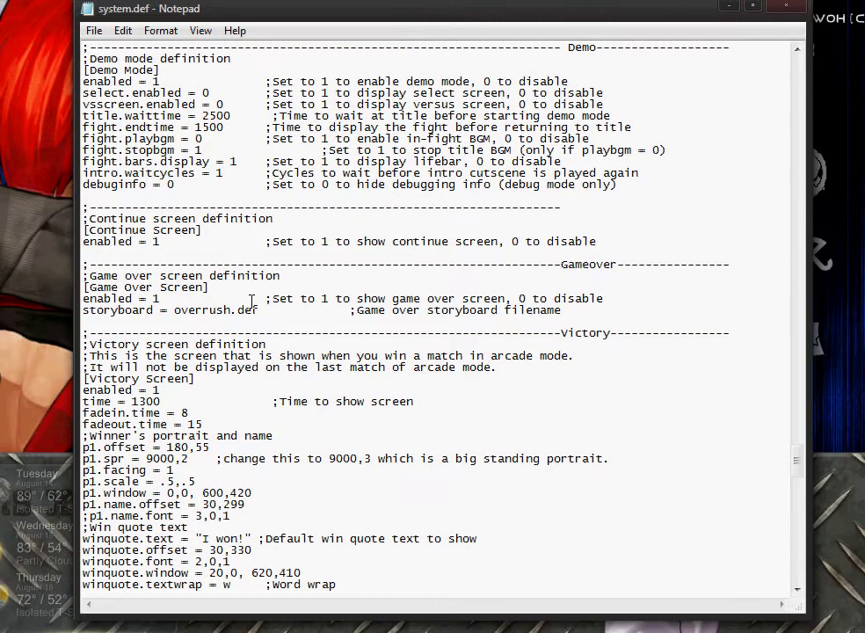
{"action": "scroll", "coordinate": [251, 302], "scroll_direction": "down", "scroll_amount": 2}
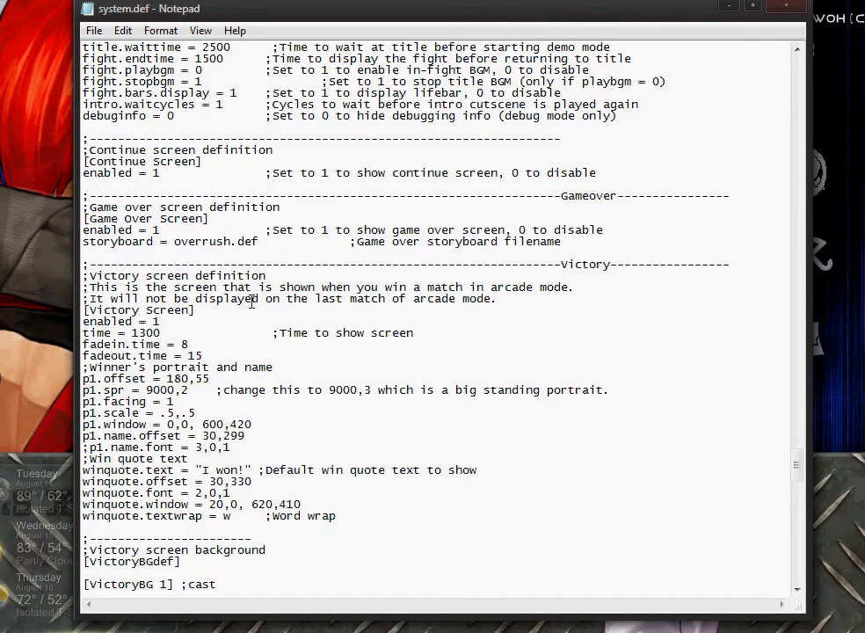
{"action": "scroll", "coordinate": [251, 302], "scroll_direction": "down", "scroll_amount": 1}
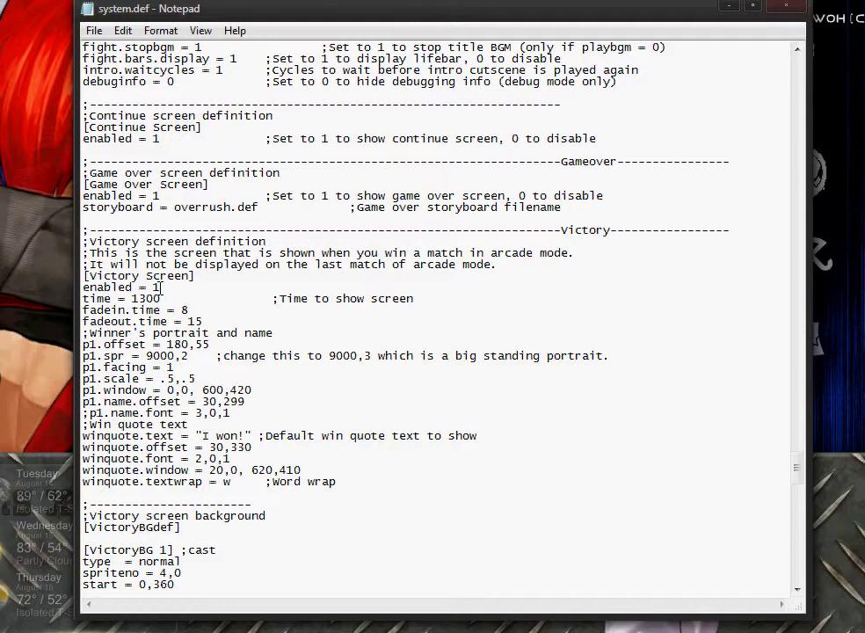
{"action": "left_click_drag", "start_coordinate": [160, 287], "coordinate": [78, 291]}
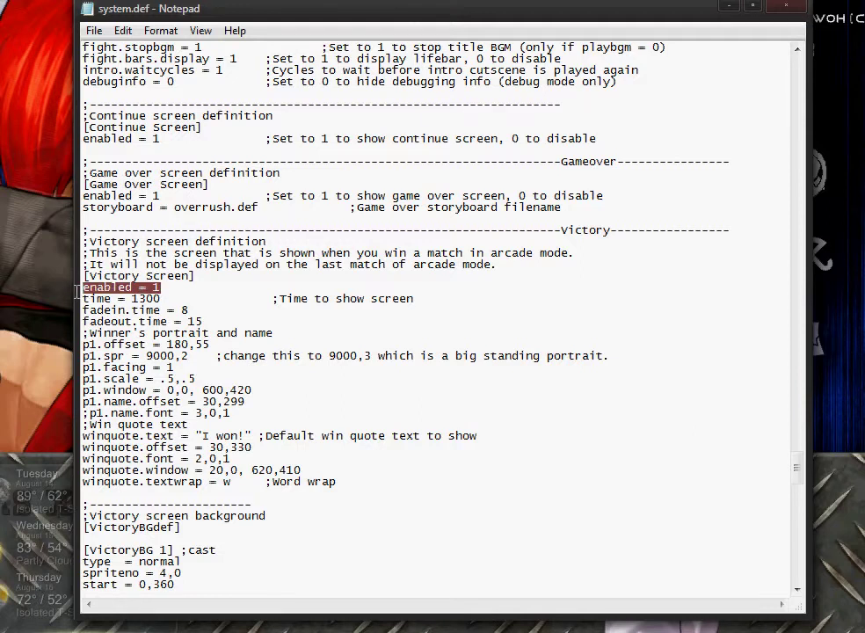
{"action": "left_click_drag", "start_coordinate": [160, 299], "coordinate": [131, 299]}
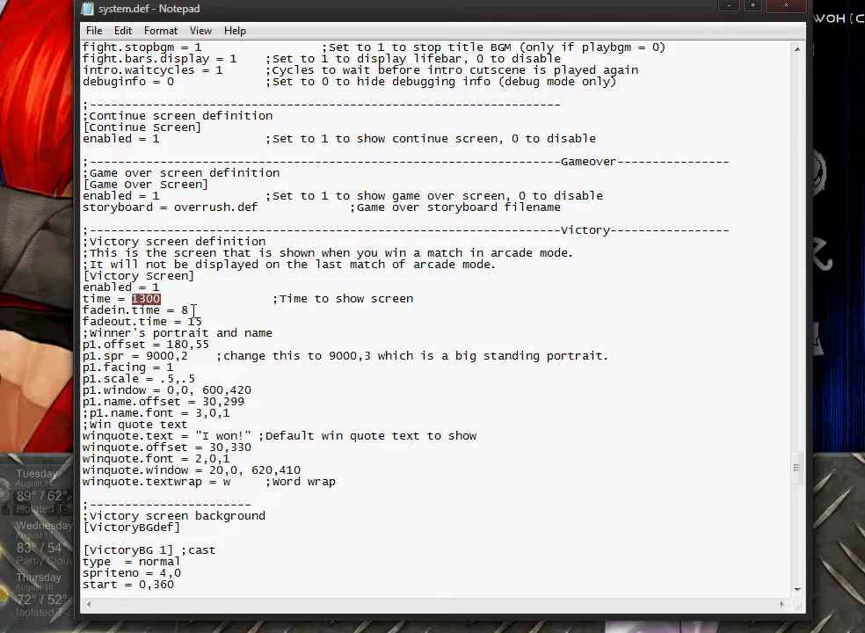
{"action": "left_click_drag", "start_coordinate": [189, 310], "coordinate": [180, 310]}
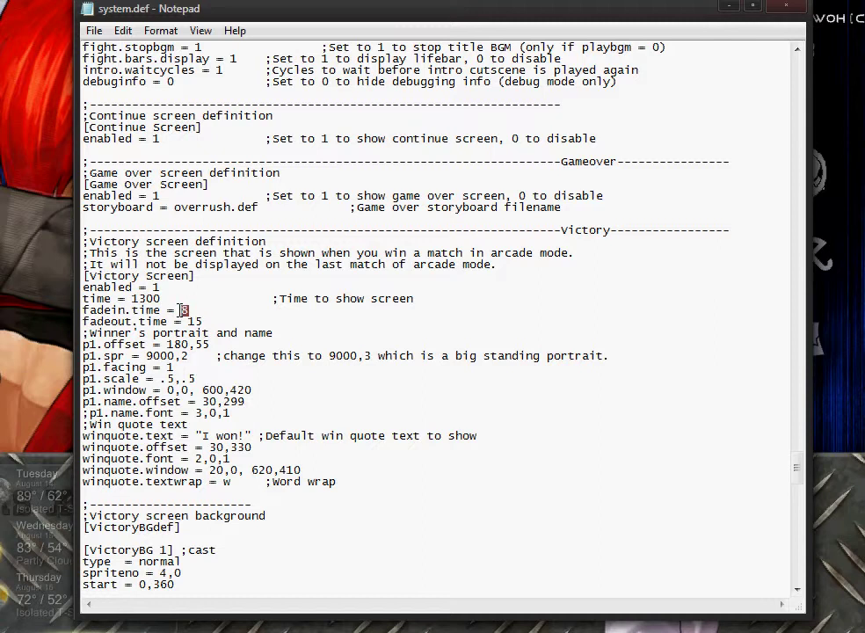
{"action": "left_click_drag", "start_coordinate": [200, 322], "coordinate": [187, 321]}
{"action": "left_click_drag", "start_coordinate": [211, 345], "coordinate": [168, 344]}
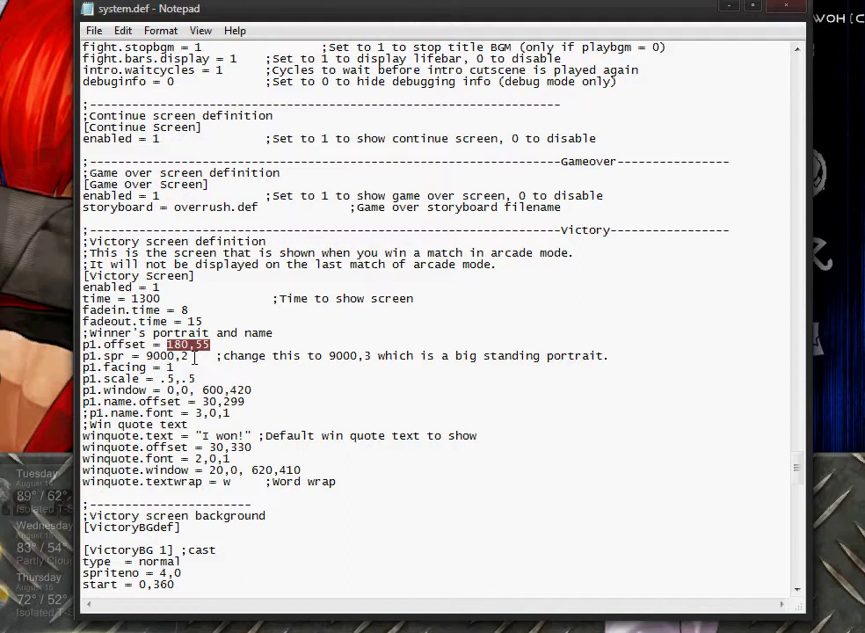
{"action": "left_click_drag", "start_coordinate": [195, 356], "coordinate": [145, 355]}
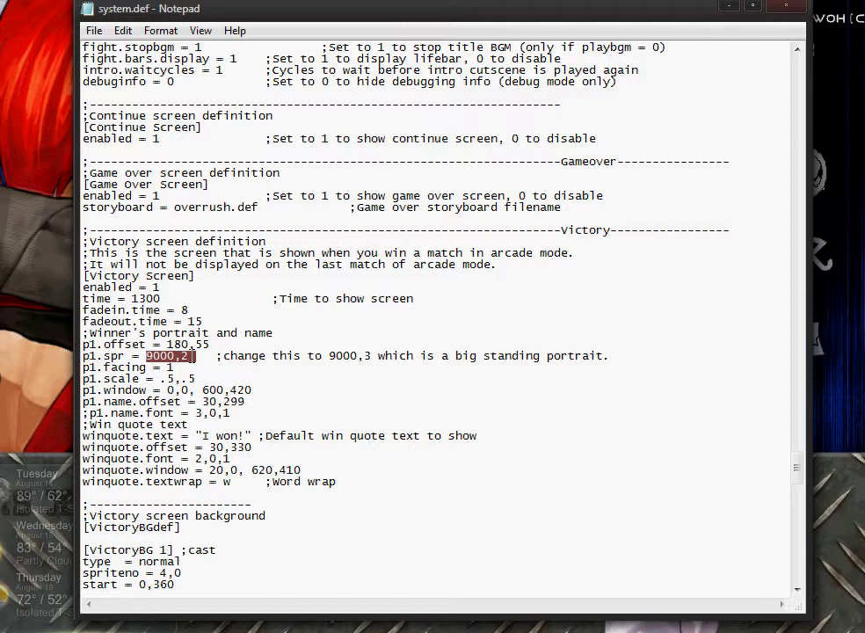
{"action": "left_click", "coordinate": [195, 355]}
{"action": "left_click_drag", "start_coordinate": [188, 355], "coordinate": [167, 367]}
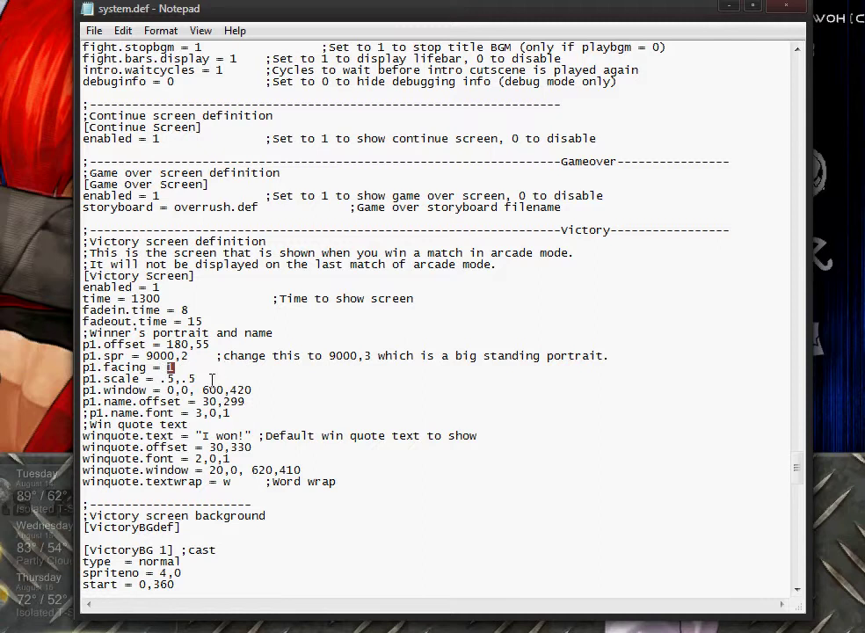
{"action": "left_click_drag", "start_coordinate": [212, 379], "coordinate": [155, 383]}
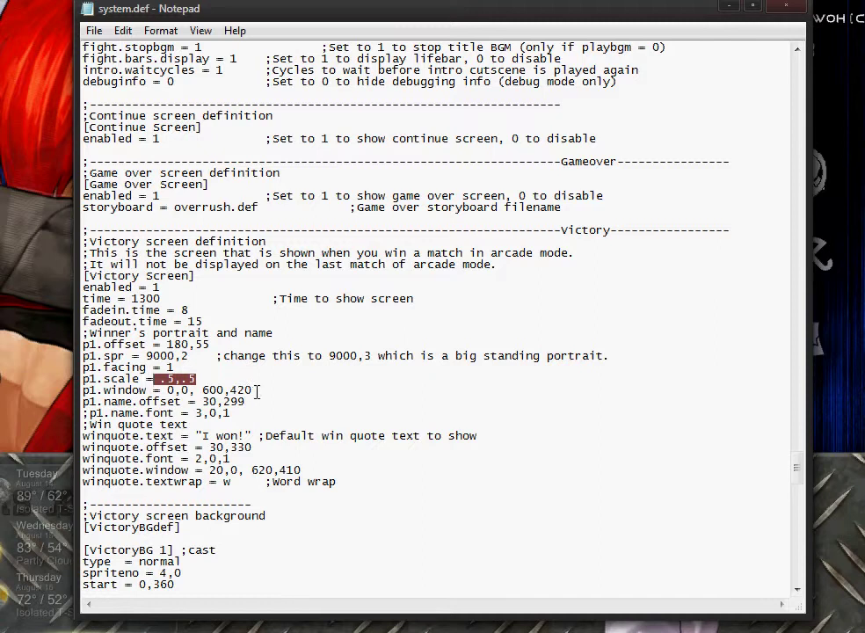
{"action": "left_click_drag", "start_coordinate": [252, 389], "coordinate": [168, 390]}
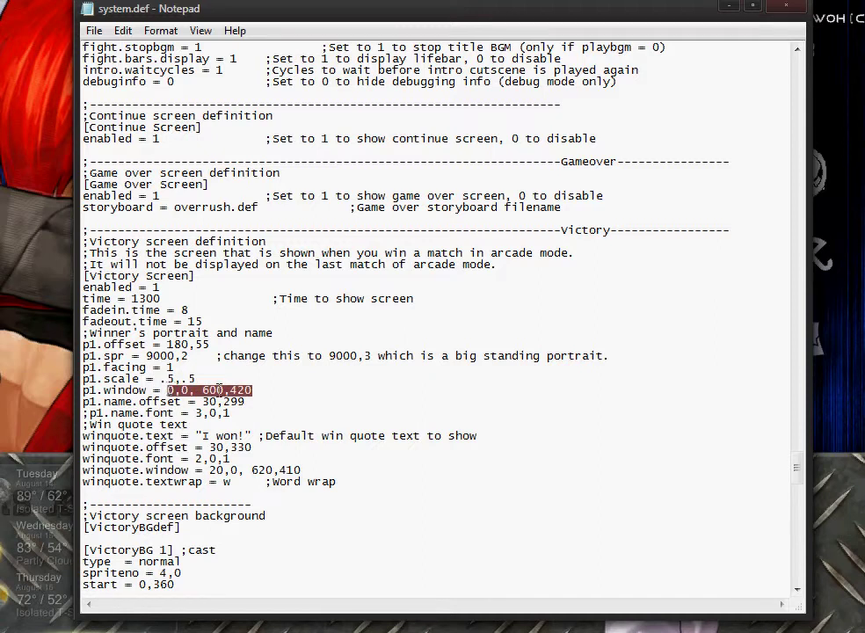
{"action": "left_click", "coordinate": [197, 389]}
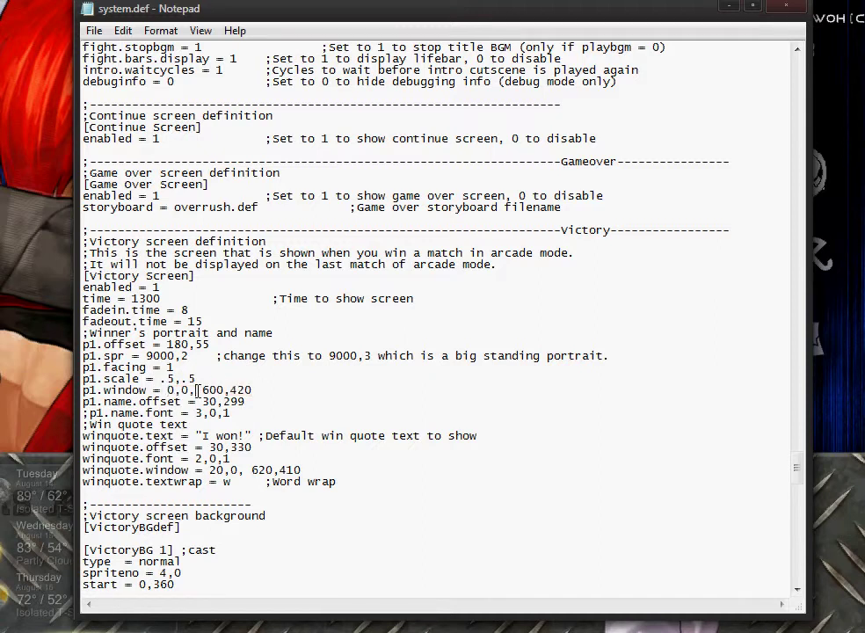
{"action": "left_click_drag", "start_coordinate": [197, 389], "coordinate": [160, 390]}
{"action": "left_click_drag", "start_coordinate": [259, 392], "coordinate": [168, 390]}
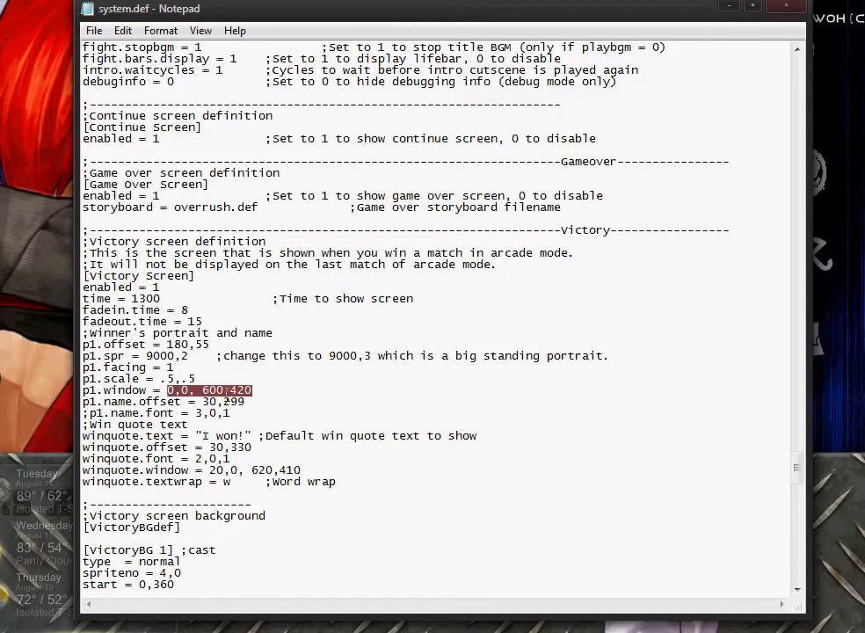
{"action": "left_click_drag", "start_coordinate": [175, 389], "coordinate": [164, 381]}
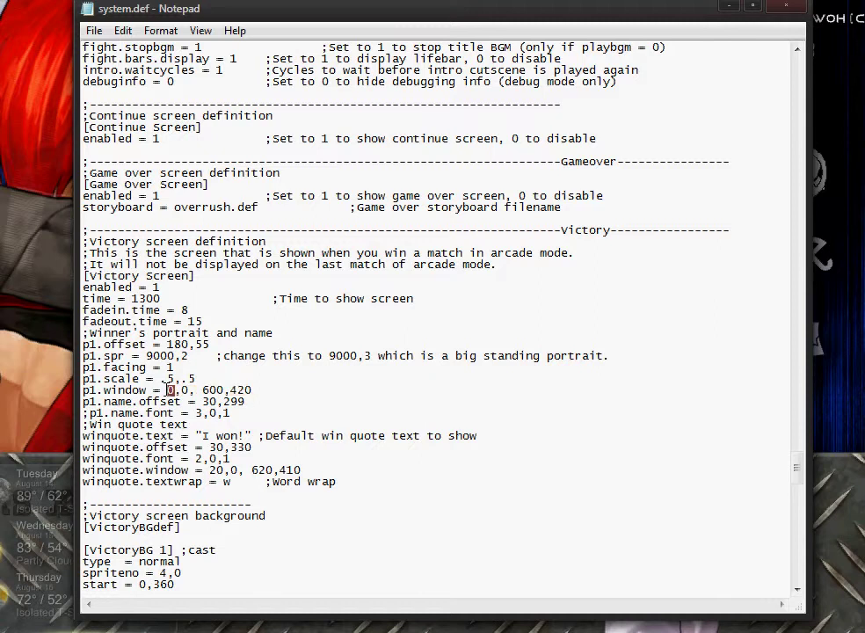
{"action": "left_click_drag", "start_coordinate": [226, 389], "coordinate": [166, 390]}
{"action": "left_click", "coordinate": [174, 390]}
{"action": "left_click_drag", "start_coordinate": [189, 389], "coordinate": [167, 389]}
{"action": "left_click", "coordinate": [188, 389]}
{"action": "double_click", "coordinate": [218, 389]}
{"action": "double_click", "coordinate": [249, 390]}
{"action": "left_click_drag", "start_coordinate": [257, 400], "coordinate": [204, 393]}
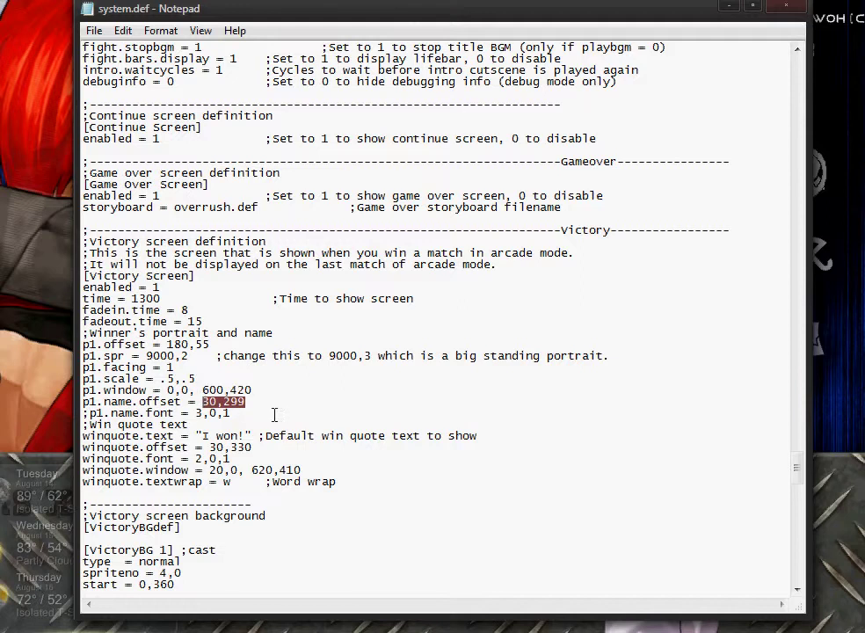
- Select the commented-out ';p1.name.font = 3,0,1' line below p1.name.offset
{"action": "left_click", "coordinate": [218, 394]}
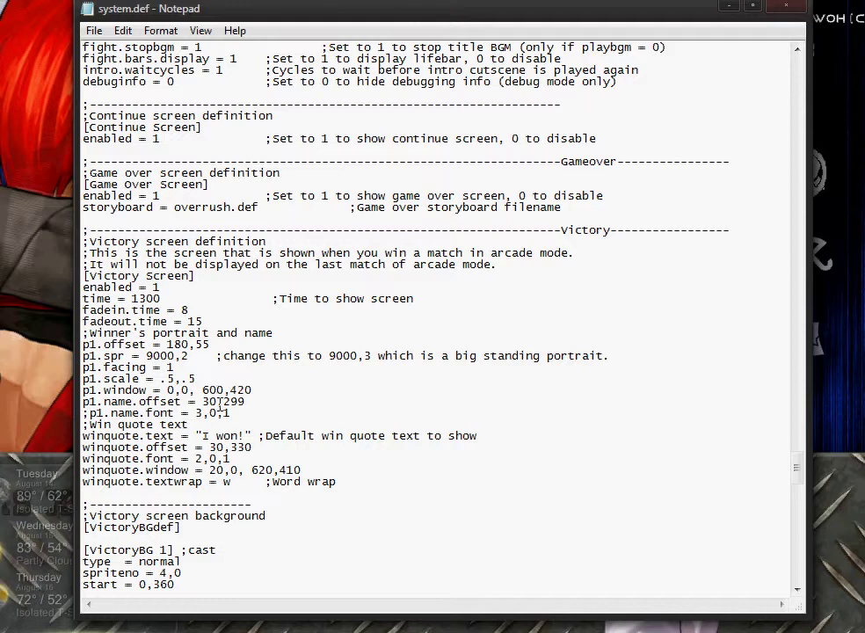
{"action": "left_click", "coordinate": [217, 402]}
{"action": "left_click_drag", "start_coordinate": [232, 413], "coordinate": [78, 414]}
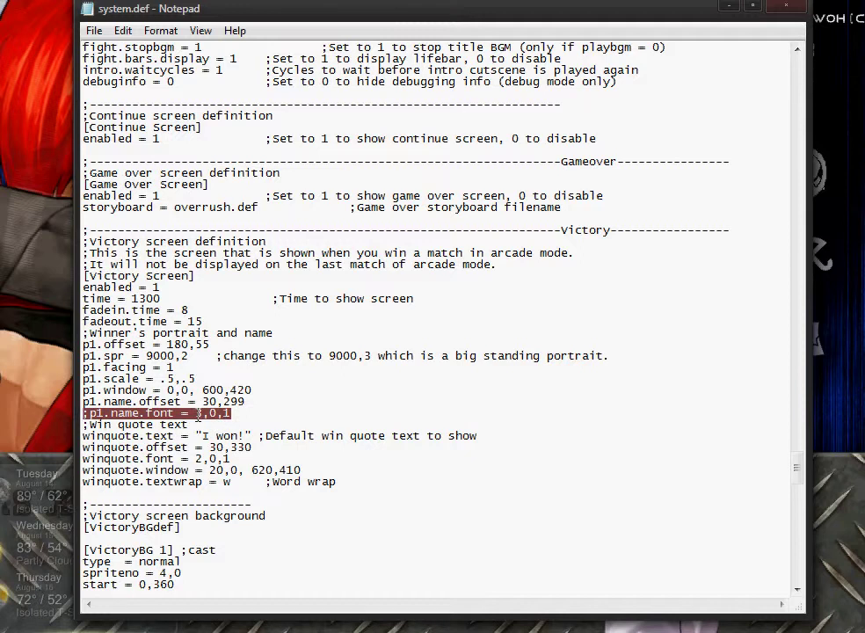
- Remove the ';' from p1.name.font = 3,0,1 and prefix the winquote.text "I won!" line with ';'
{"action": "key", "text": "Left"}
{"action": "key", "text": "Delete"}
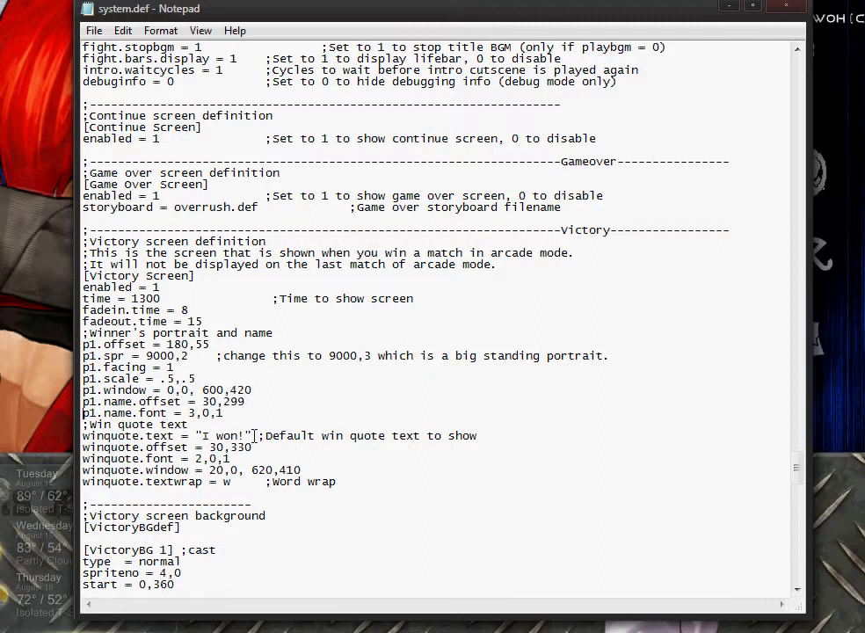
{"action": "left_click_drag", "start_coordinate": [252, 435], "coordinate": [83, 435]}
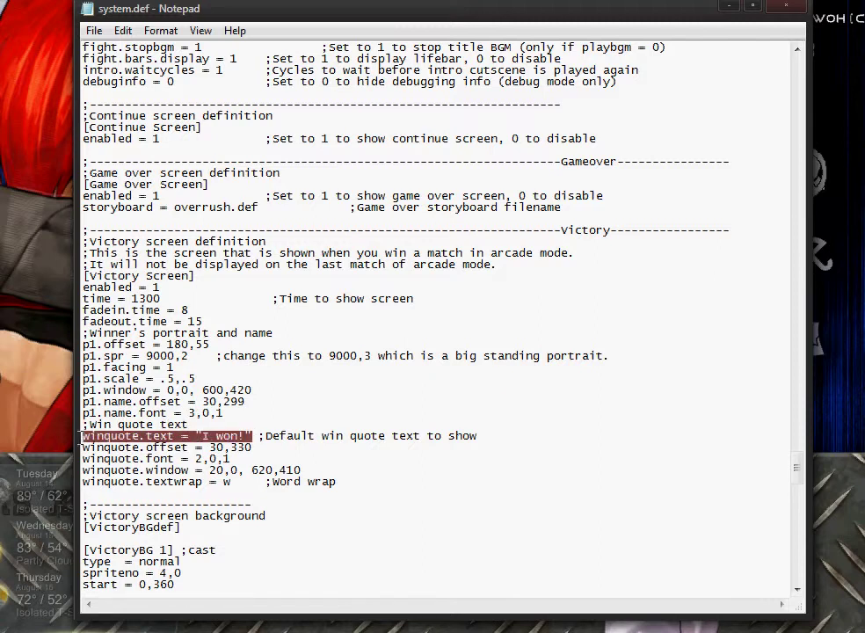
{"action": "left_click", "coordinate": [253, 433]}
{"action": "key", "text": "BackSpace"}
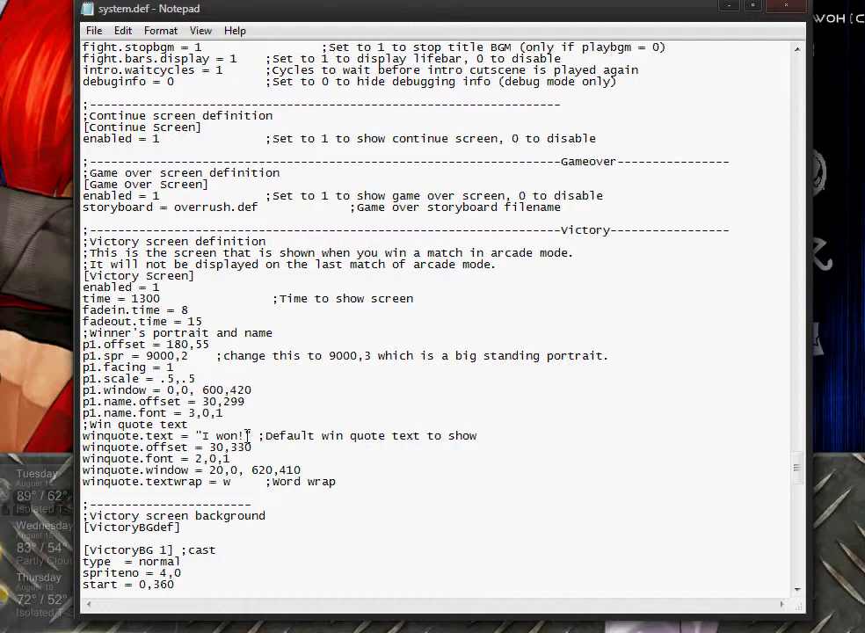
{"action": "left_click_drag", "start_coordinate": [247, 435], "coordinate": [205, 427]}
{"action": "left_click", "coordinate": [231, 424]}
{"action": "left_click", "coordinate": [85, 436]}
{"action": "type", "text": ";"}
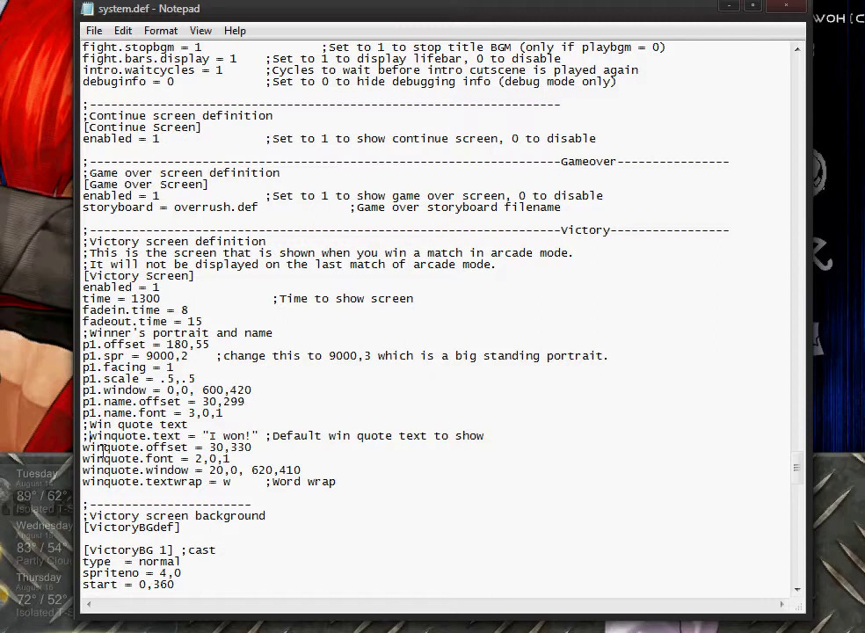
{"action": "left_click_drag", "start_coordinate": [253, 449], "coordinate": [195, 459]}
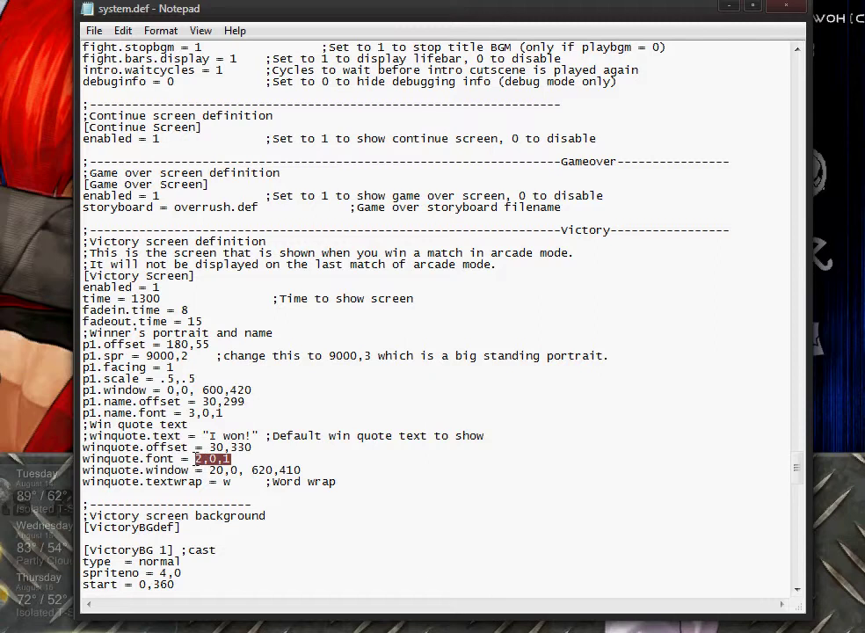
{"action": "left_click_drag", "start_coordinate": [304, 470], "coordinate": [209, 466]}
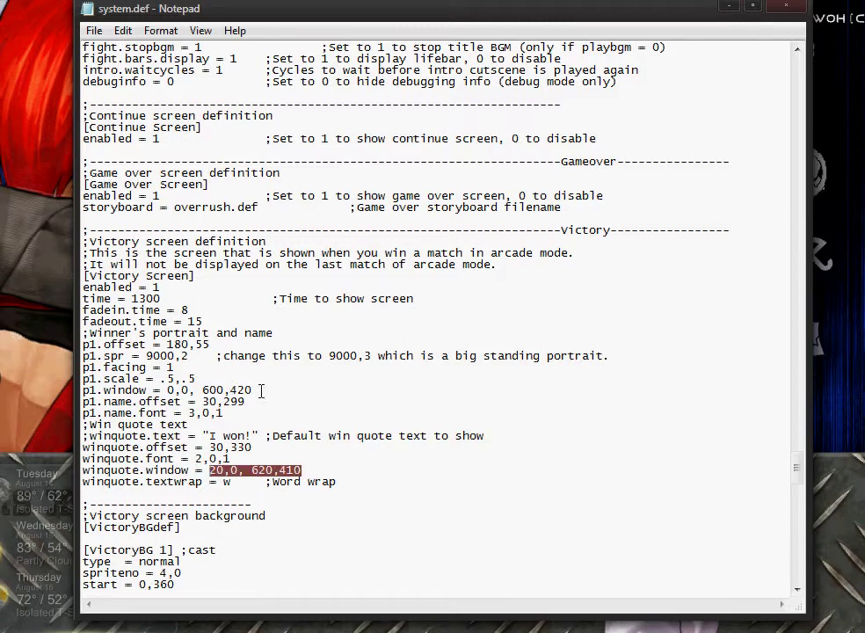
{"action": "left_click_drag", "start_coordinate": [261, 390], "coordinate": [161, 389]}
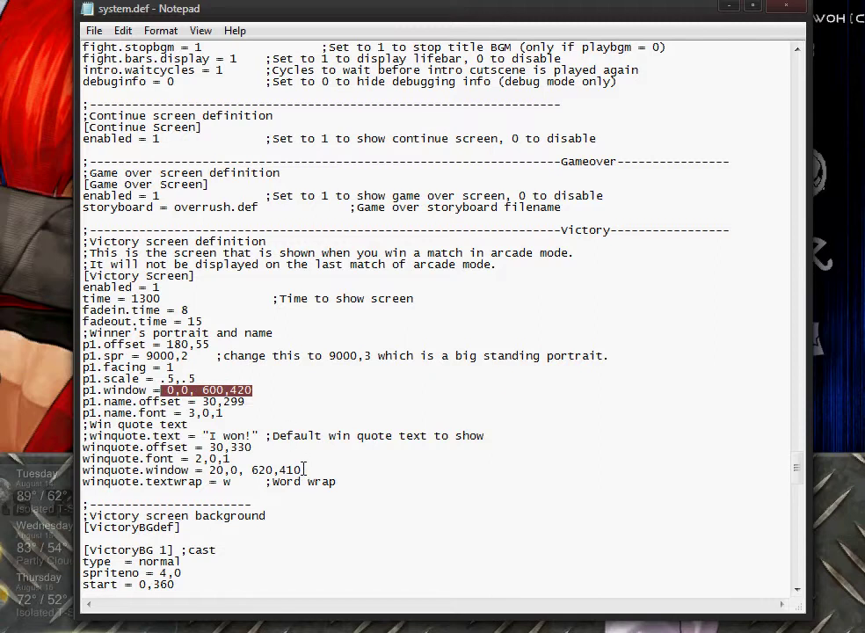
{"action": "left_click_drag", "start_coordinate": [302, 470], "coordinate": [195, 471]}
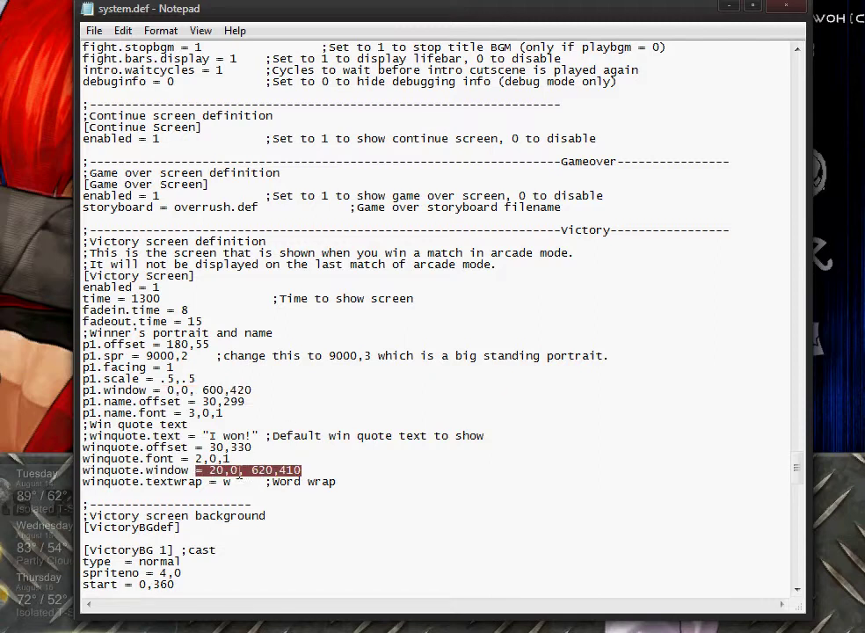
{"action": "left_click_drag", "start_coordinate": [235, 481], "coordinate": [83, 481]}
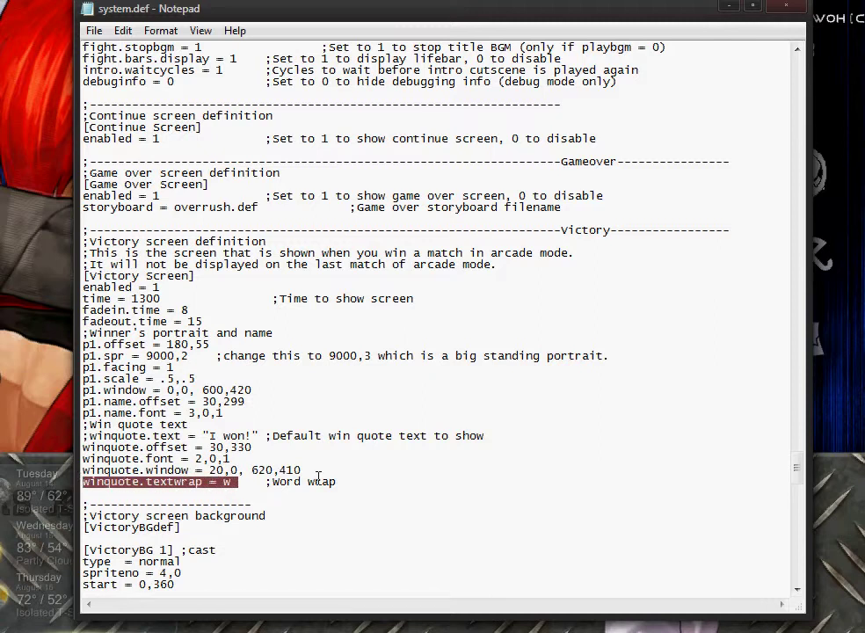
{"action": "left_click_drag", "start_coordinate": [340, 481], "coordinate": [271, 484]}
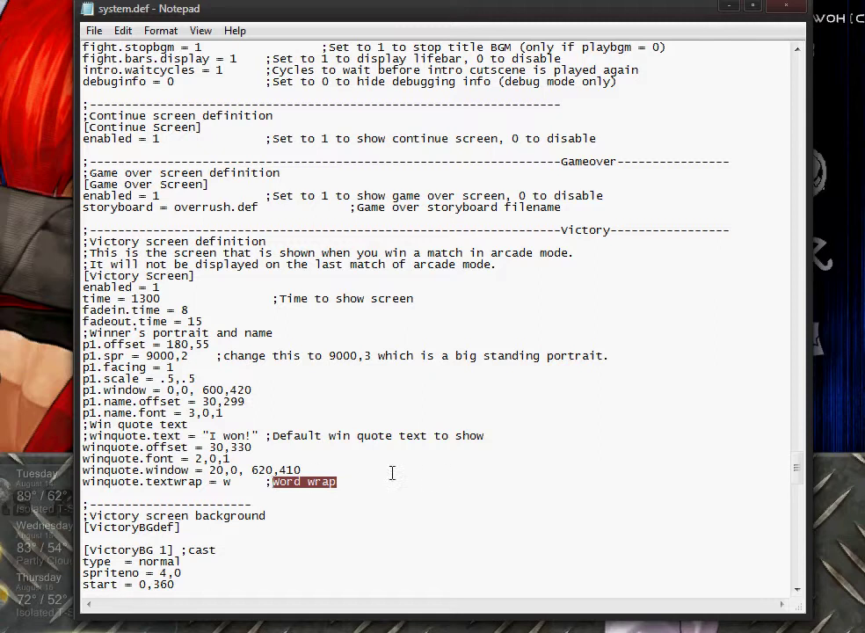
{"action": "left_click", "coordinate": [84, 481]}
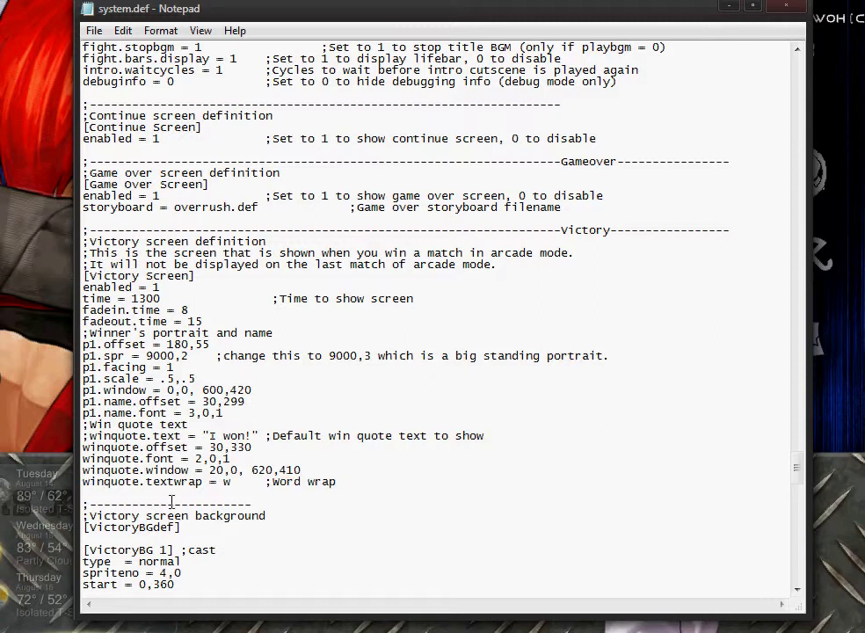
- Comment out the winquote textwrap, window, font and offset lines with leading semicolons
{"action": "type", "text": ";"}
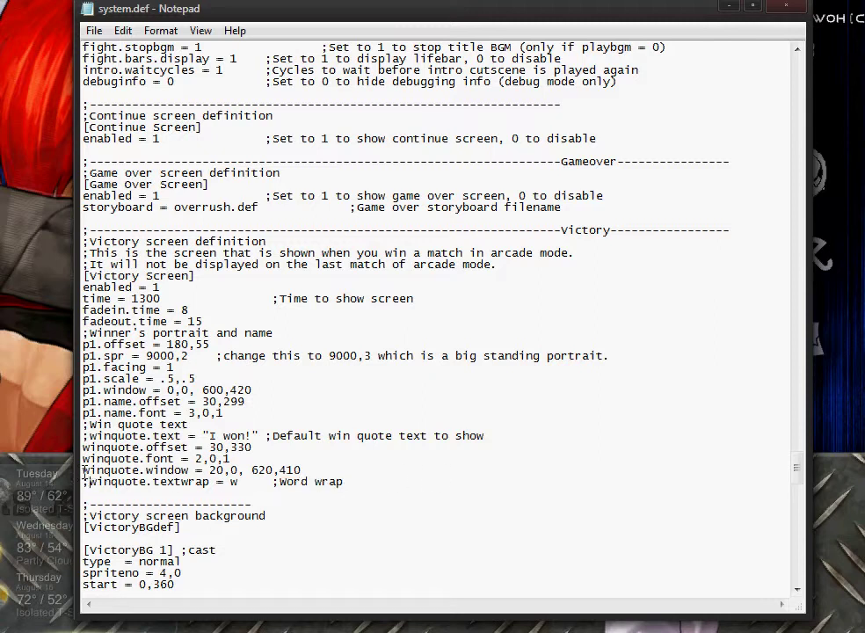
{"action": "left_click", "coordinate": [84, 470]}
{"action": "type", "text": ";"}
{"action": "left_click", "coordinate": [84, 458]}
{"action": "type", "text": ";"}
{"action": "left_click", "coordinate": [85, 446]}
{"action": "type", "text": ";"}
- Save the edited system.def
{"action": "scroll", "coordinate": [258, 423], "scroll_direction": "down", "scroll_amount": 1}
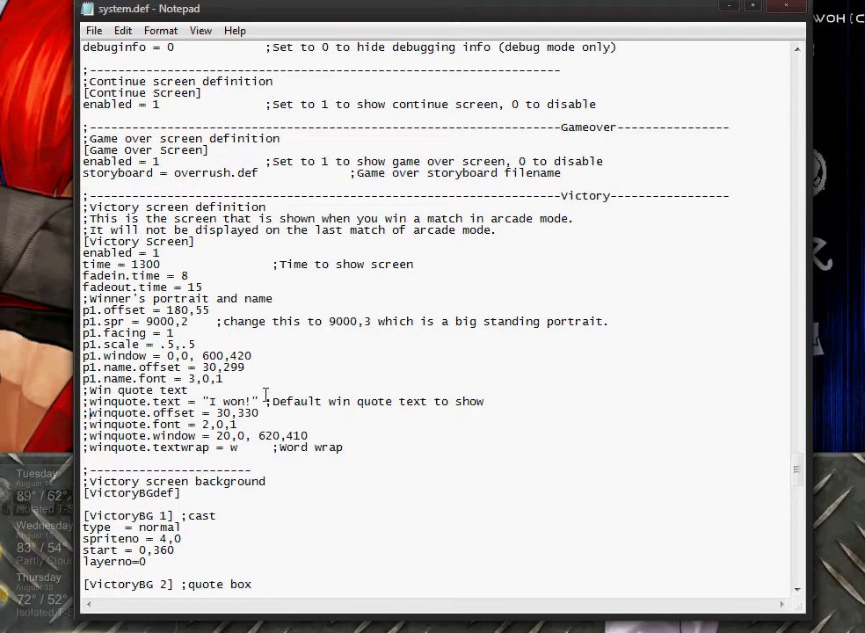
{"action": "scroll", "coordinate": [207, 312], "scroll_direction": "down", "scroll_amount": 1}
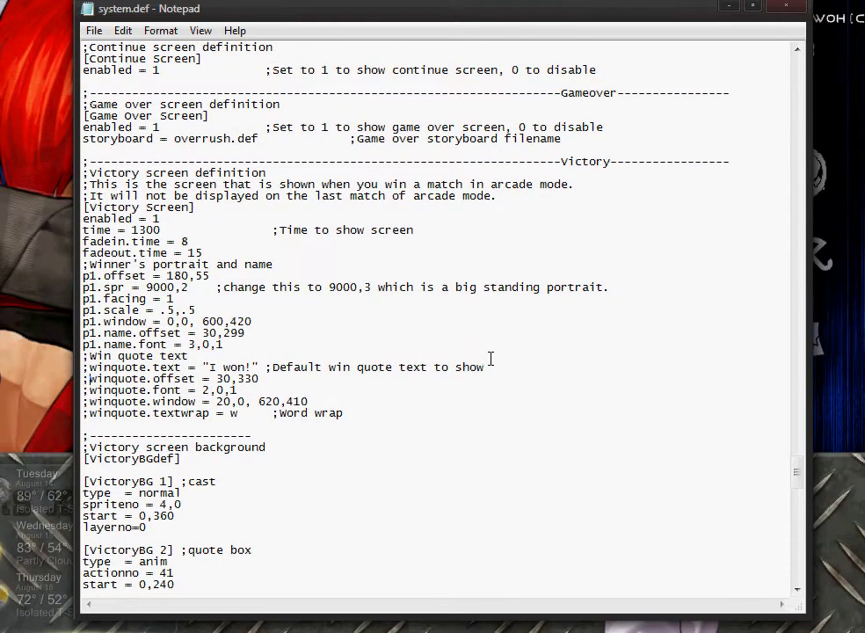
{"action": "left_click", "coordinate": [94, 30]}
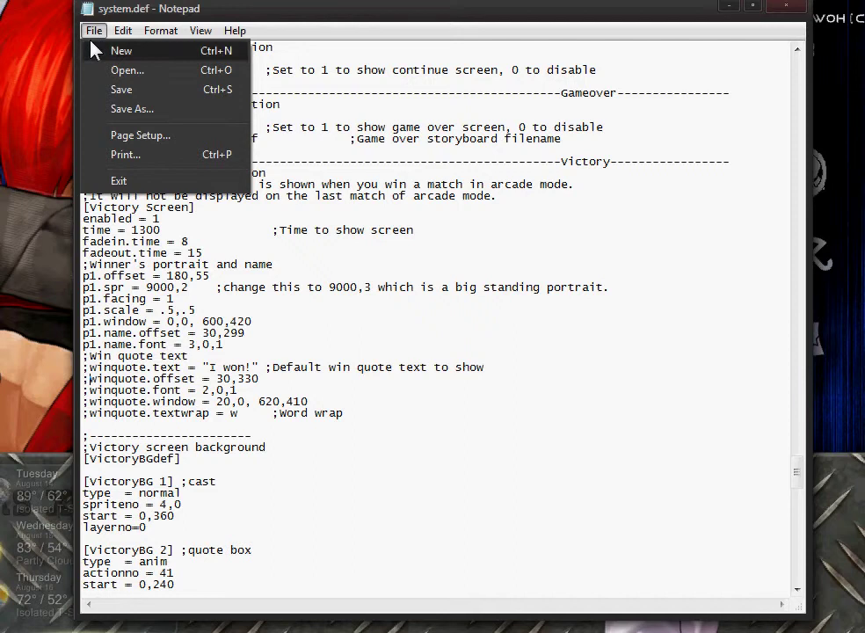
{"action": "left_click", "coordinate": [118, 89]}
- Select the VictoryBG 1 block ending at layerno=0
{"action": "scroll", "coordinate": [332, 369], "scroll_direction": "down", "scroll_amount": 8}
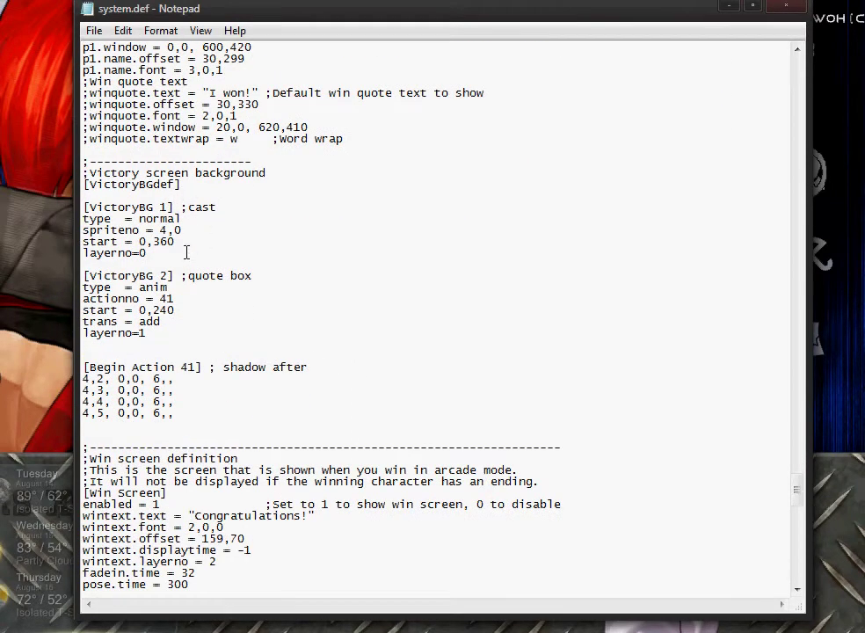
{"action": "left_click", "coordinate": [167, 254]}
{"action": "left_click_drag", "start_coordinate": [168, 254], "coordinate": [205, 197]}
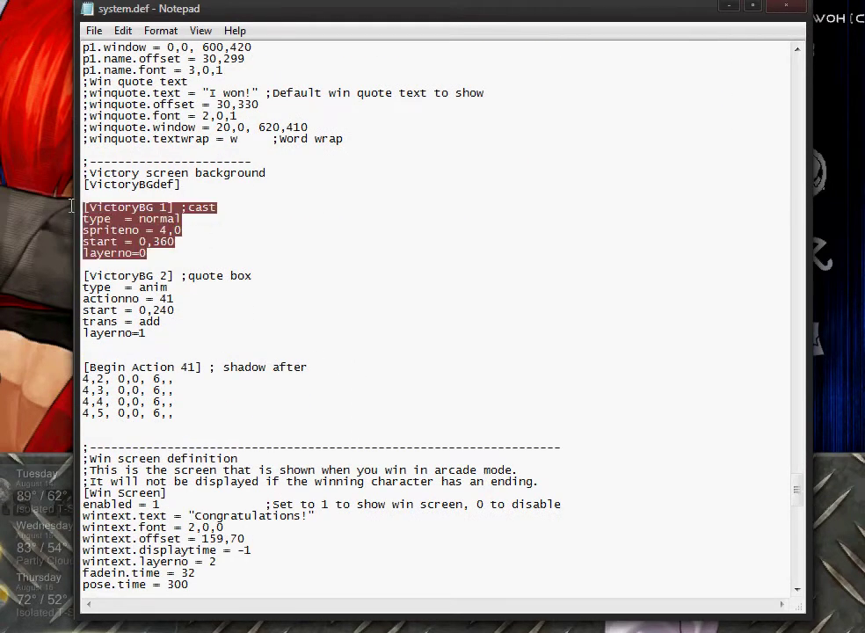